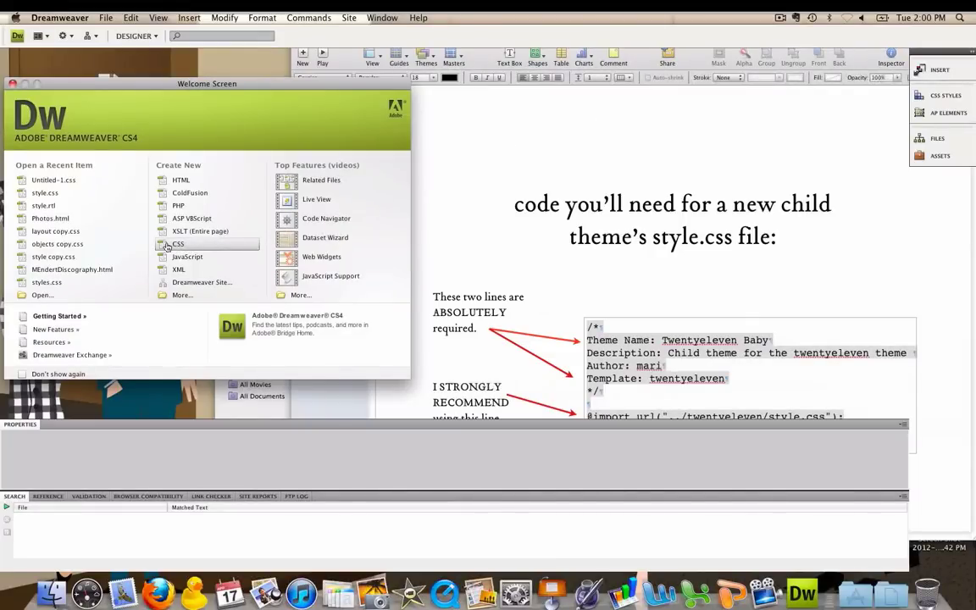
pyautogui.click(167, 245)
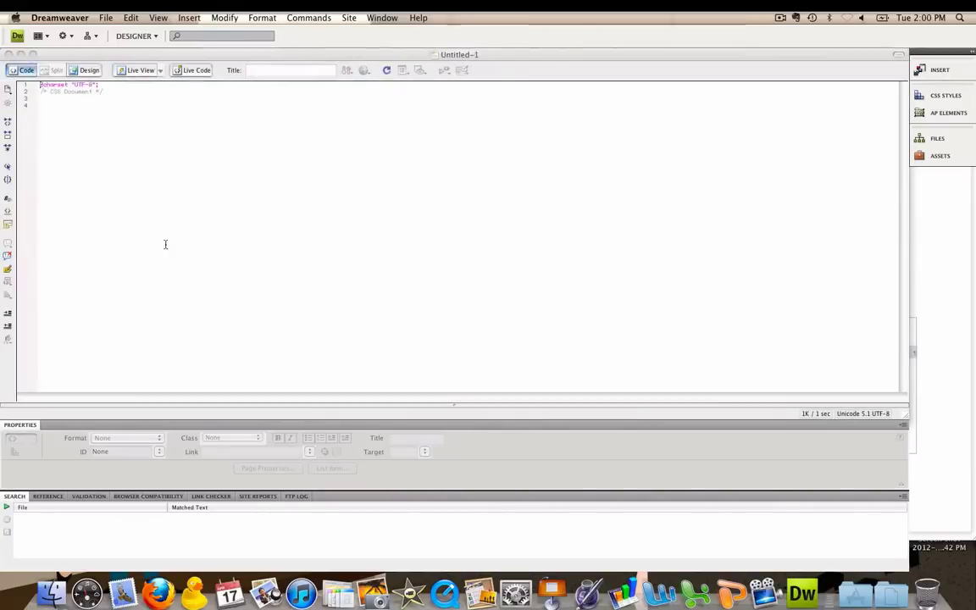
pyautogui.click(42, 106)
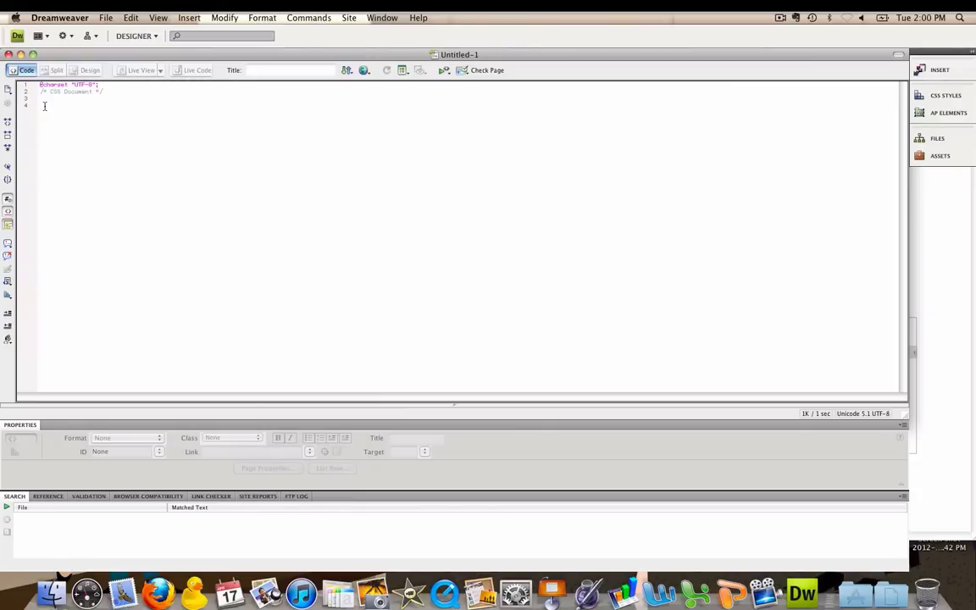
pyautogui.write('/* Theme Name: Twentyeleven Baby Description: Child theme for the twentyeleven theme Author: me Template: twentyeleven */  @import url("../twentyeleven/style.css");')
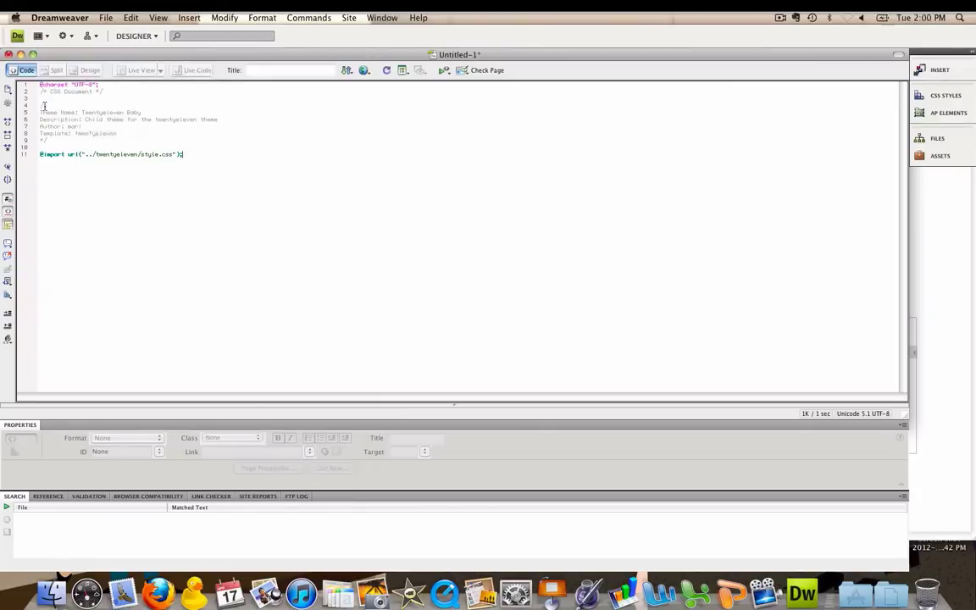
# Save the CSS file to the Desktop as 'style'
pyautogui.click(105, 18)
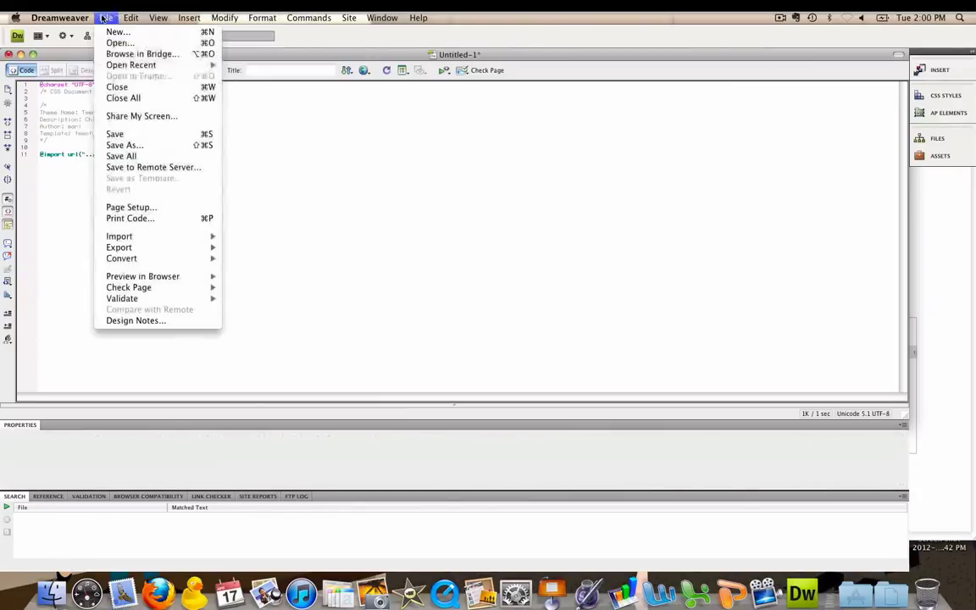
pyautogui.click(123, 145)
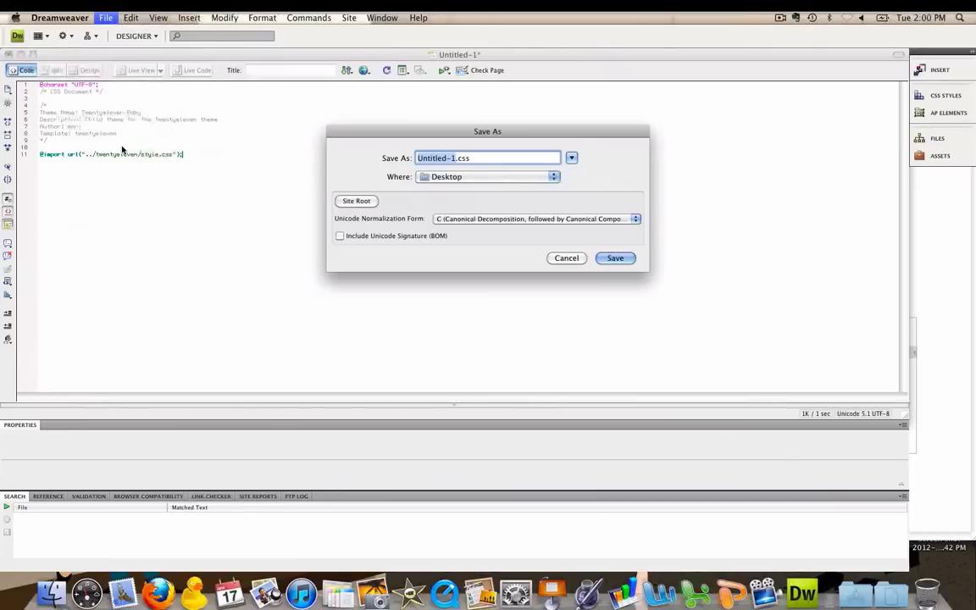
pyautogui.write('style')
pyautogui.click(614, 258)
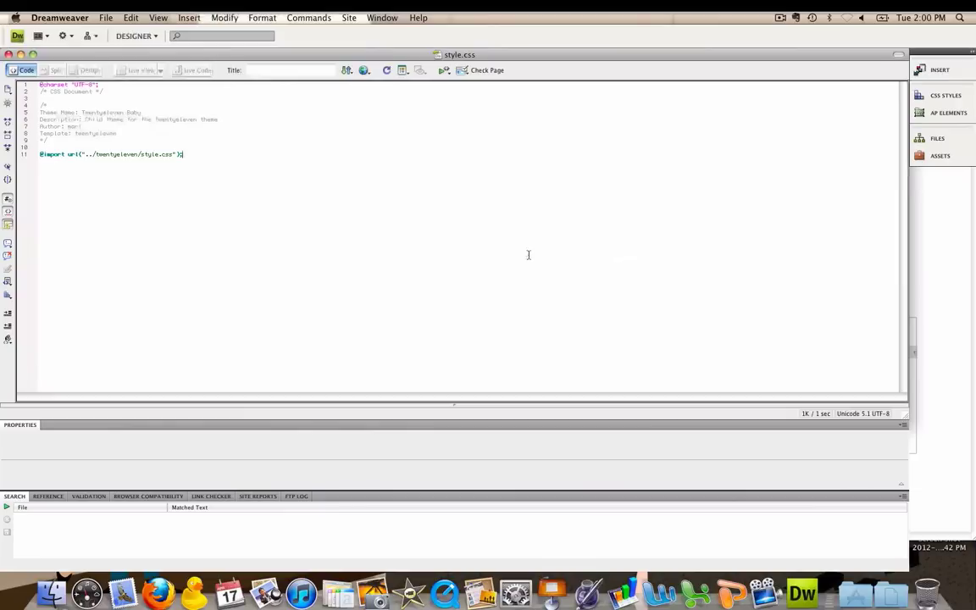
# Close style.css and browse into the server's wp-content/themes folder in Cyberduck
pyautogui.click(9, 54)
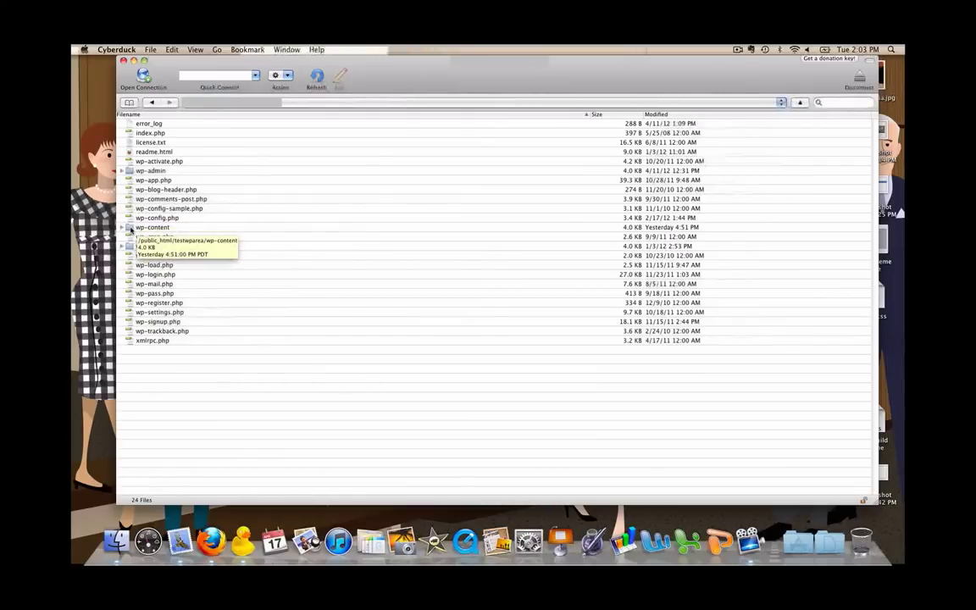
pyautogui.doubleClick(134, 228)
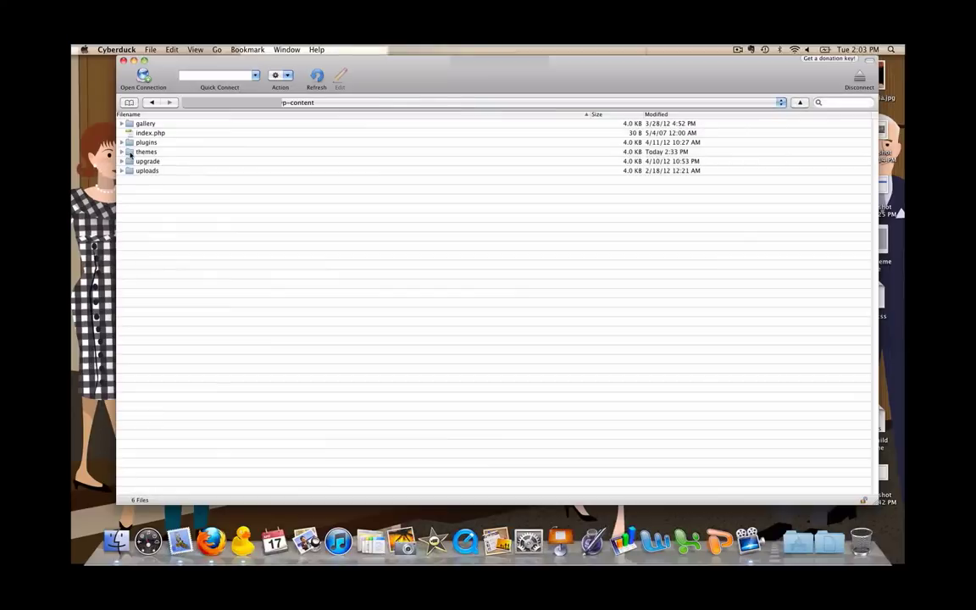
pyautogui.click(130, 153)
pyautogui.doubleClick(130, 152)
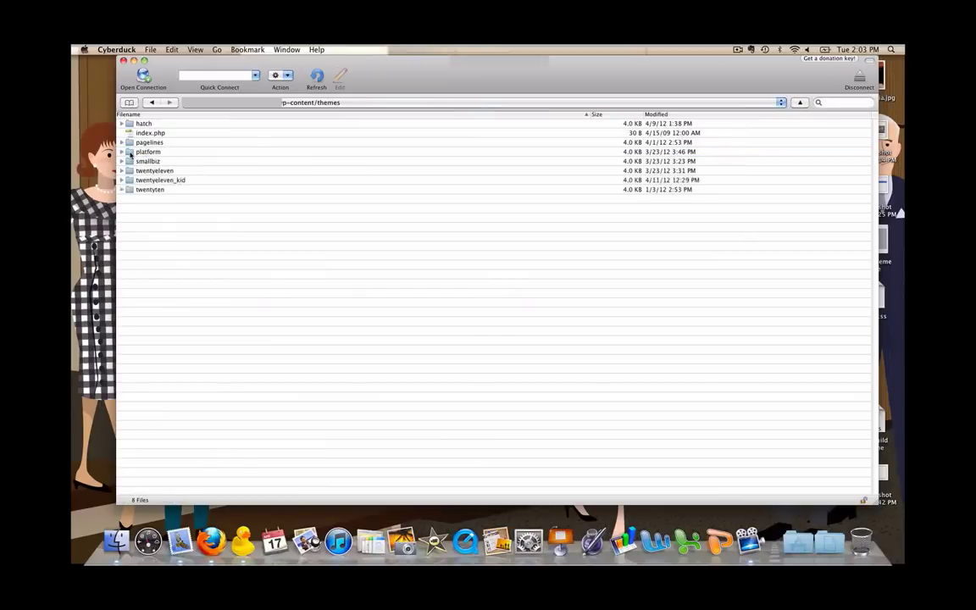
# Create a new folder named 'TwentyEleven baby' inside themes
pyautogui.click(286, 75)
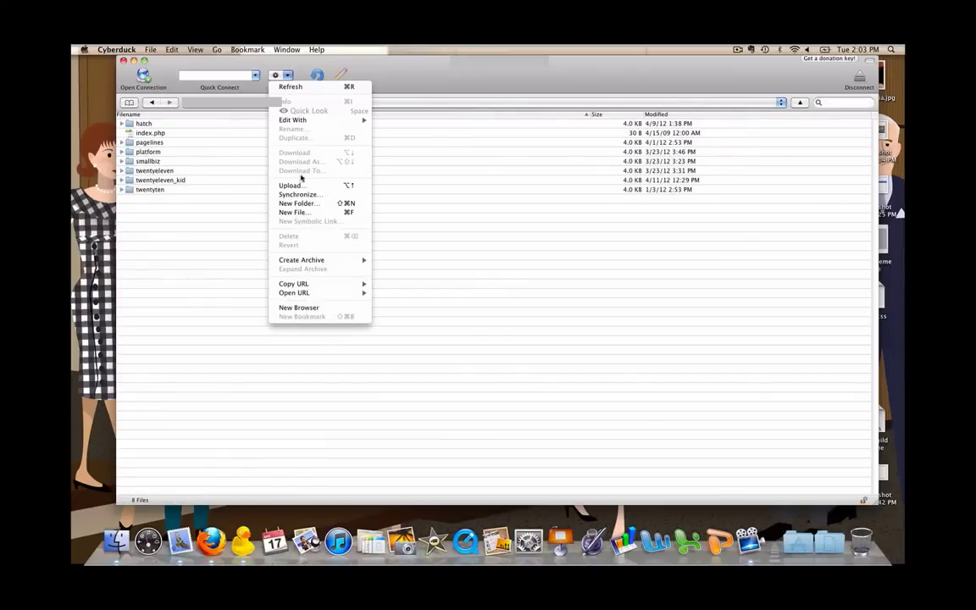
pyautogui.click(304, 205)
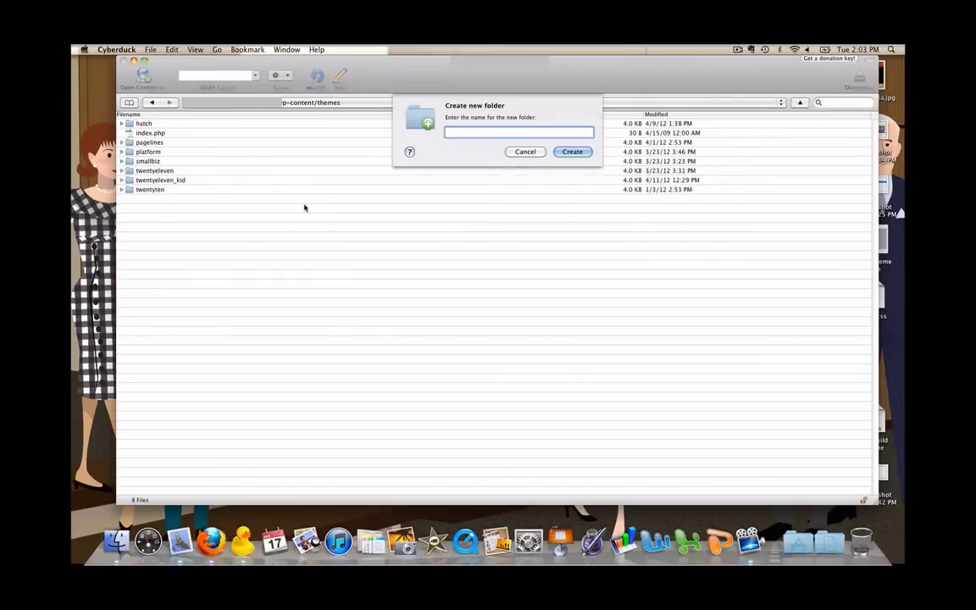
pyautogui.write('TwentyEleven baby')
pyautogui.click(573, 151)
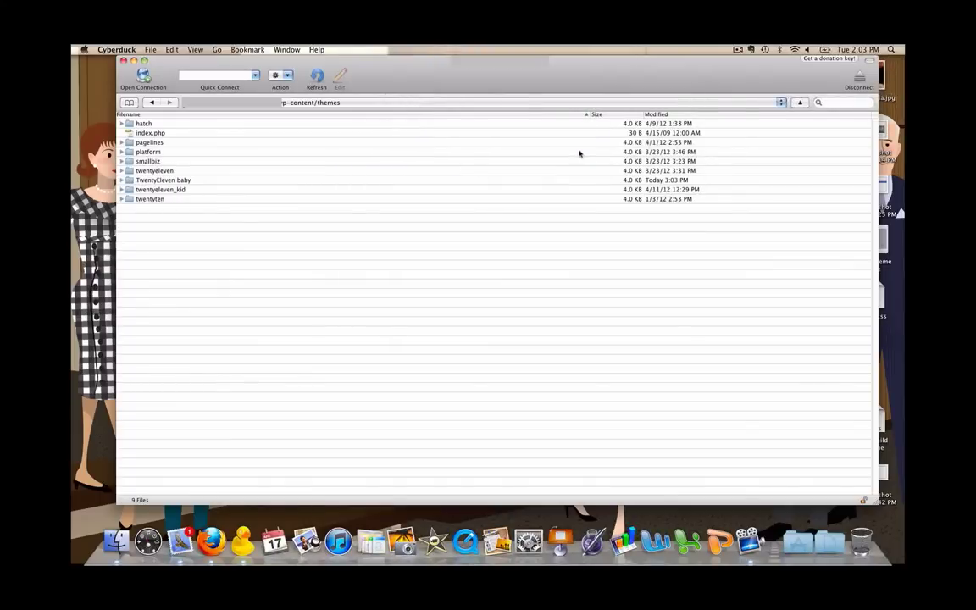
# Upload Desktop/style.css into the TwentyEleven baby folder over FTP, then return to the themes listing
pyautogui.doubleClick(131, 181)
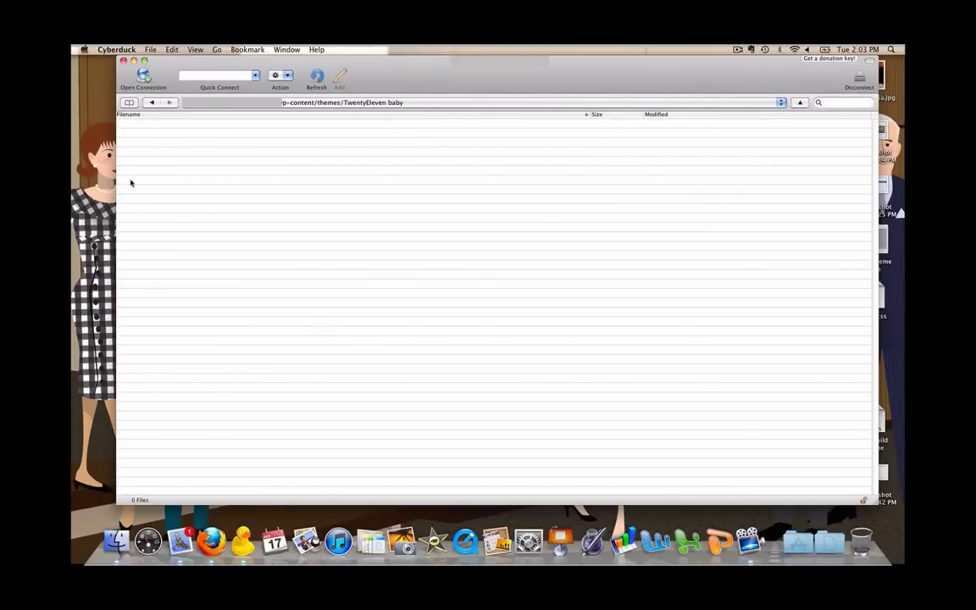
pyautogui.click(287, 77)
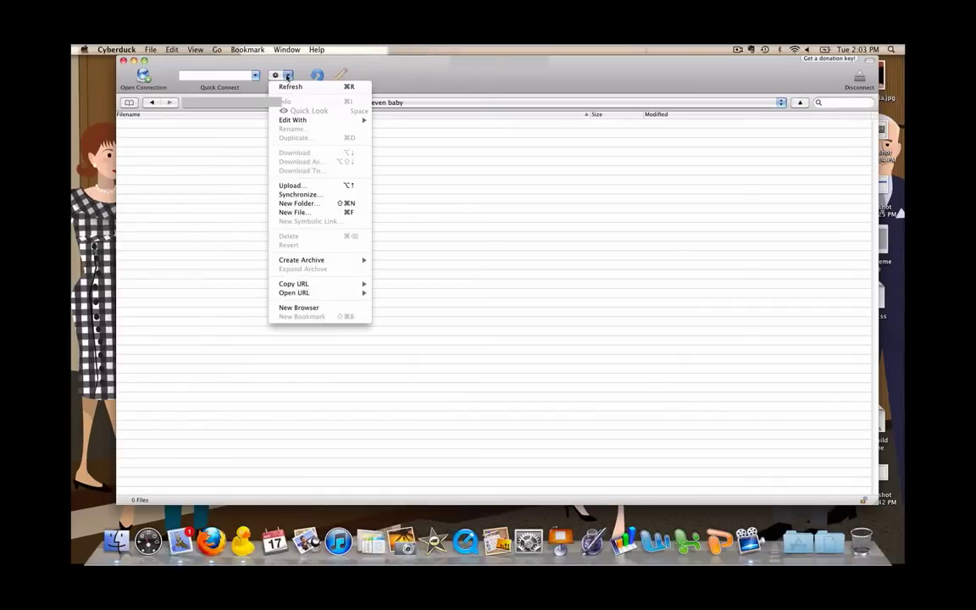
pyautogui.click(291, 186)
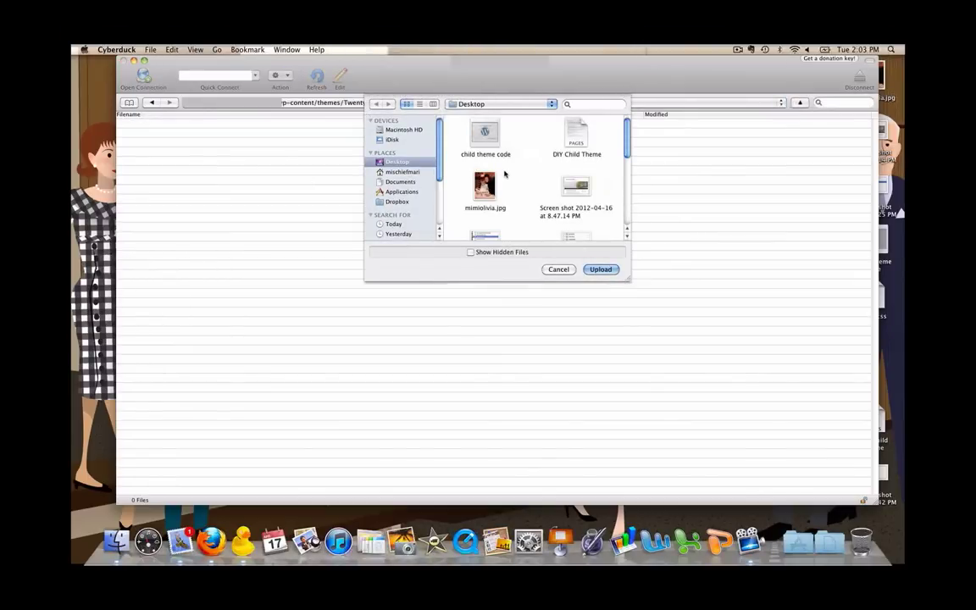
pyautogui.scroll(-3, 502, 173)
pyautogui.scroll(-5, 502, 174)
pyautogui.click(486, 161)
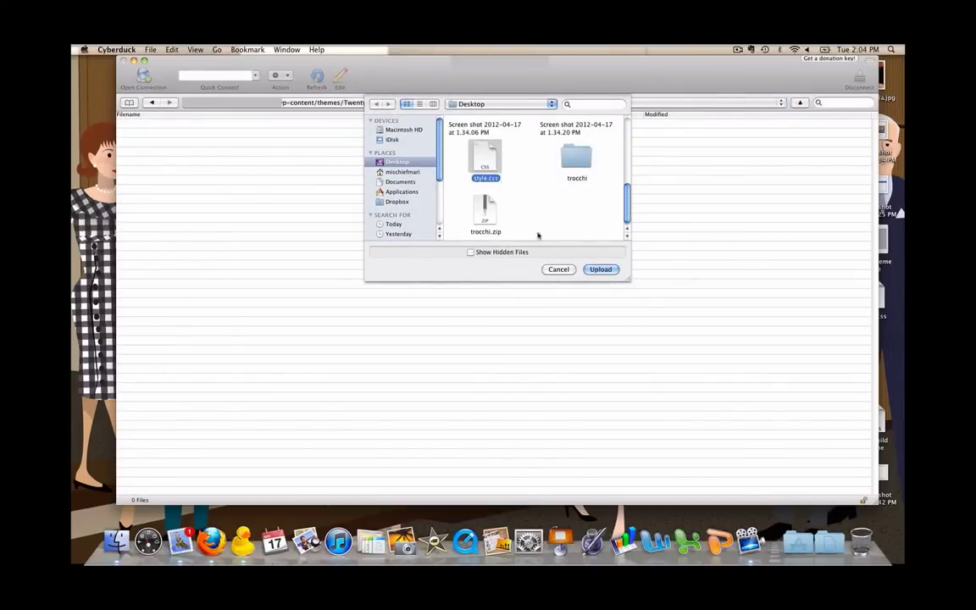
pyautogui.click(601, 270)
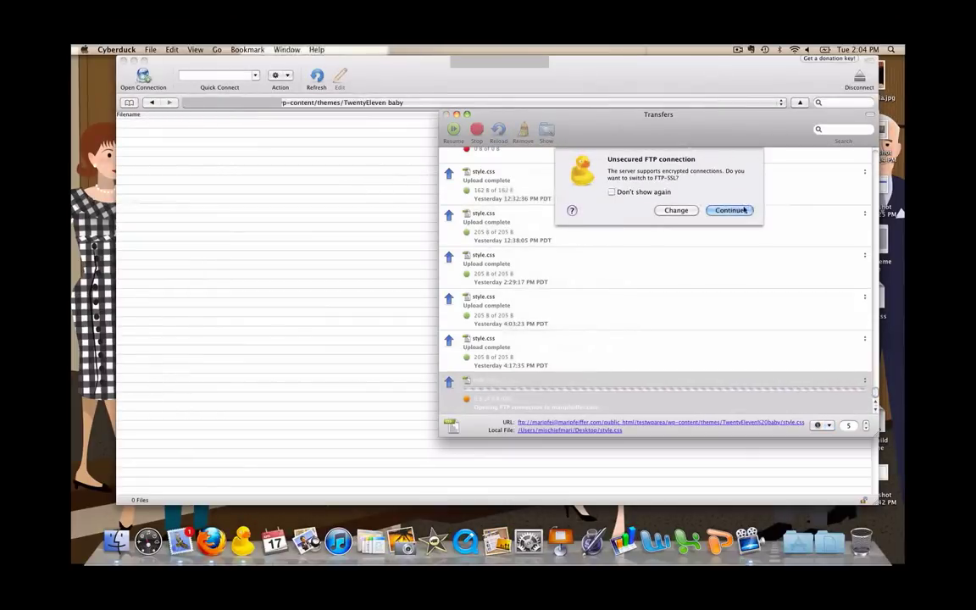
pyautogui.press('Return')
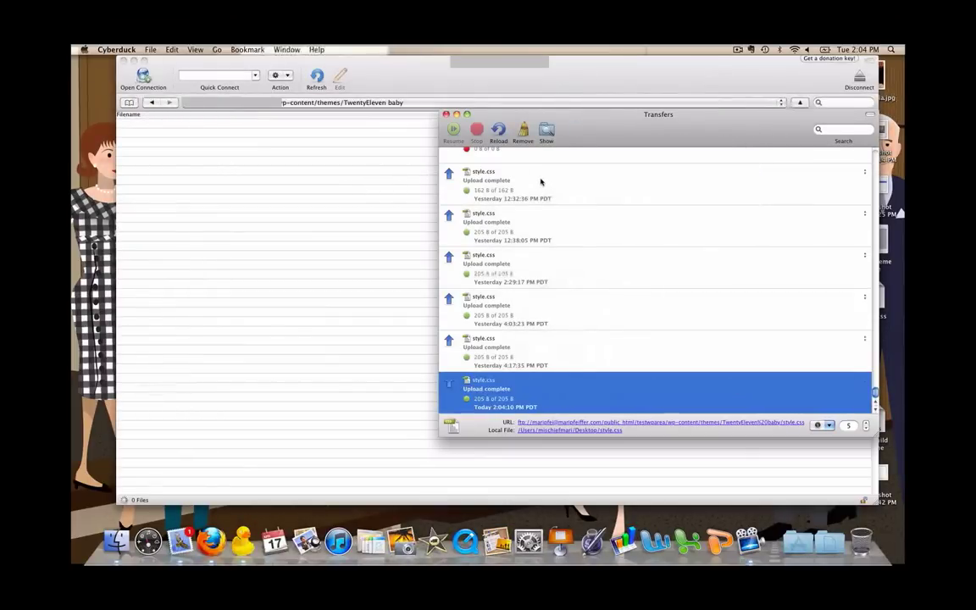
pyautogui.click(447, 115)
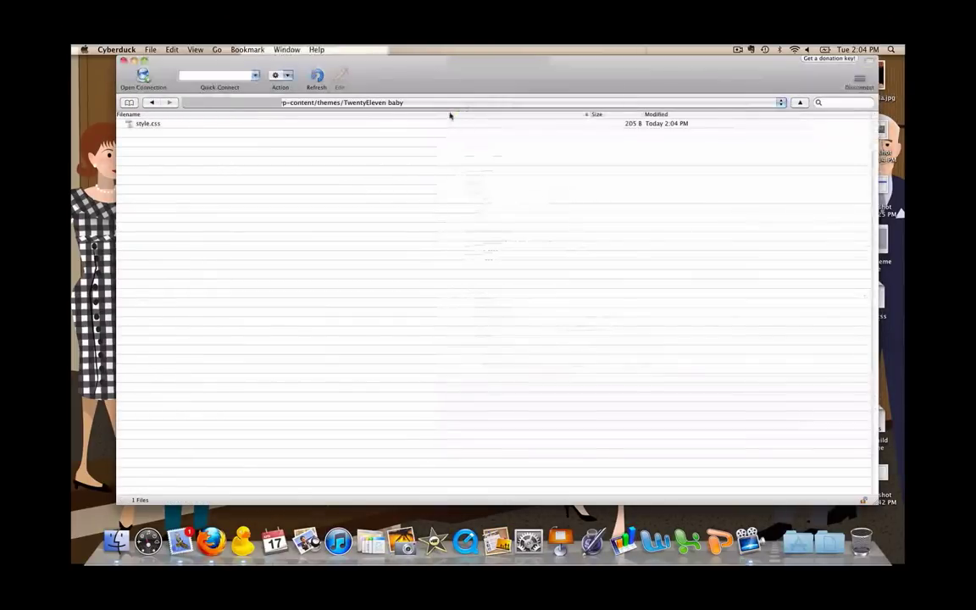
pyautogui.click(151, 103)
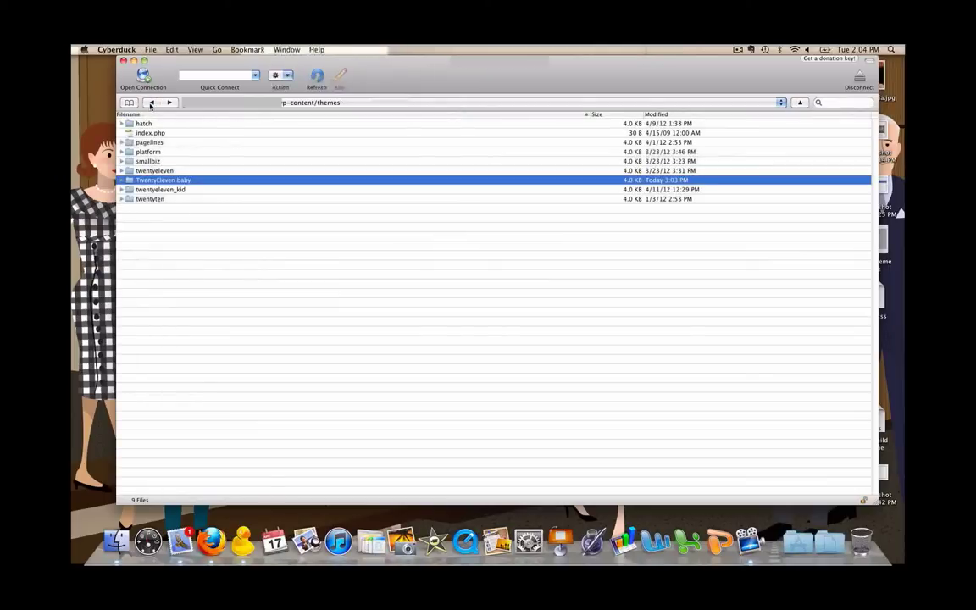
# Check that style.css is inside TwentyEleven baby, go back to themes and disconnect from the server
pyautogui.doubleClick(128, 181)
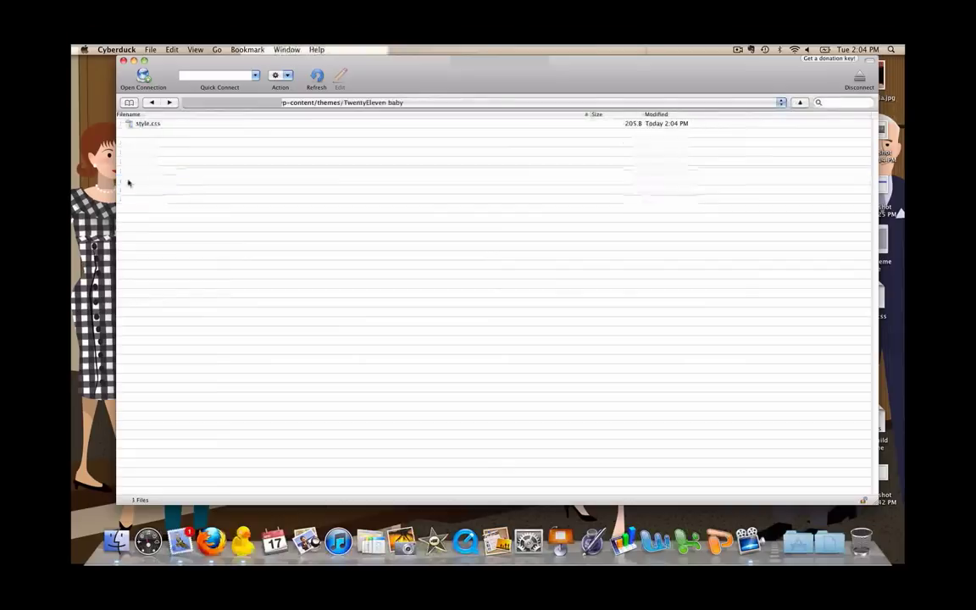
pyautogui.click(150, 102)
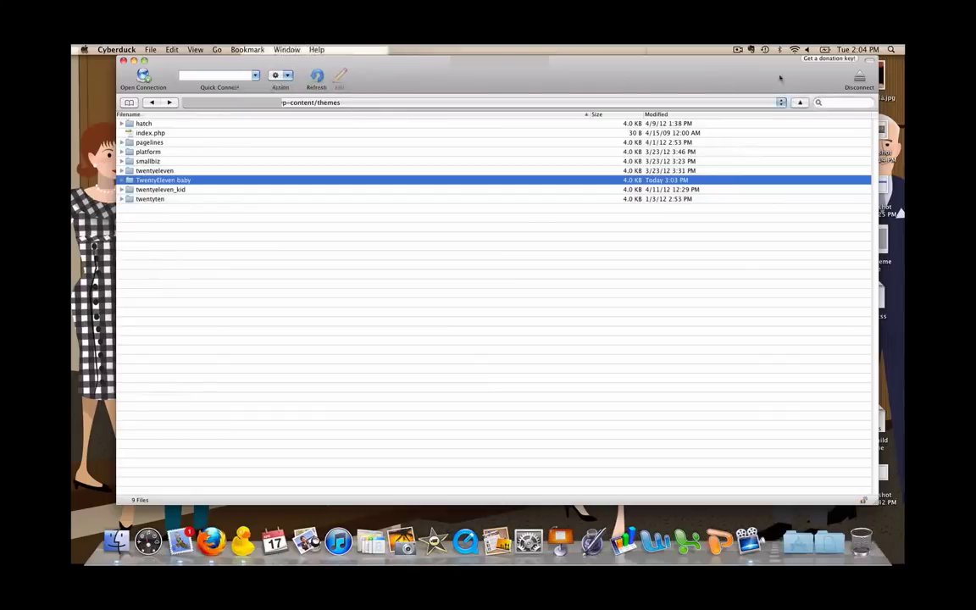
pyautogui.click(859, 78)
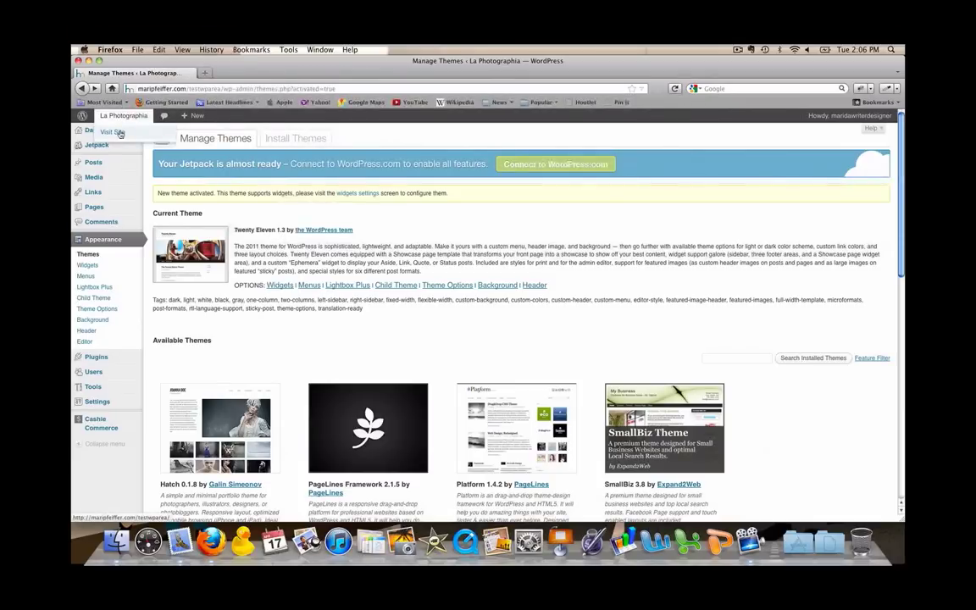
# Open the site's front page from Visit Site in a new tab and view it
pyautogui.rightClick(120, 133)
pyautogui.click(144, 136)
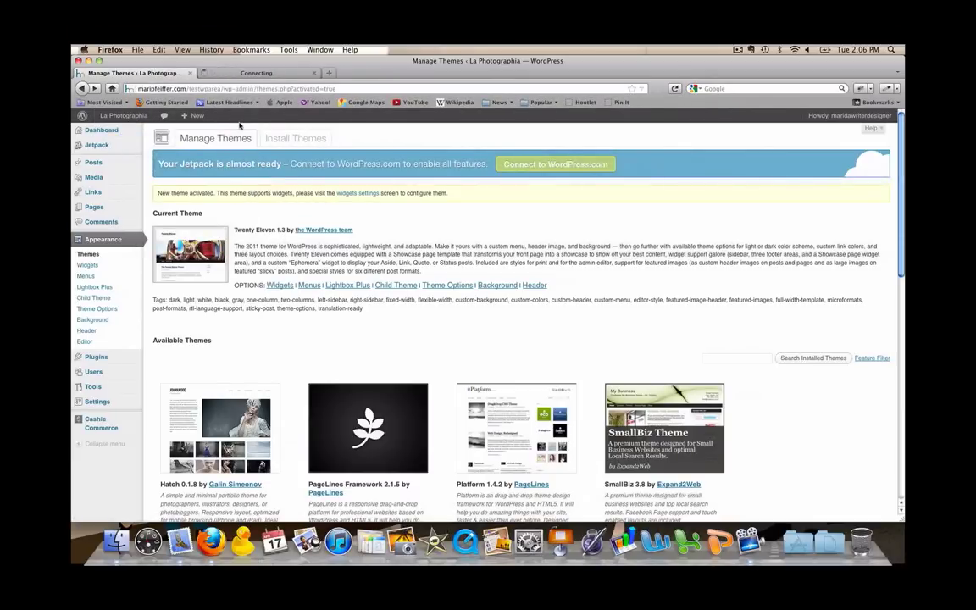
pyautogui.click(231, 73)
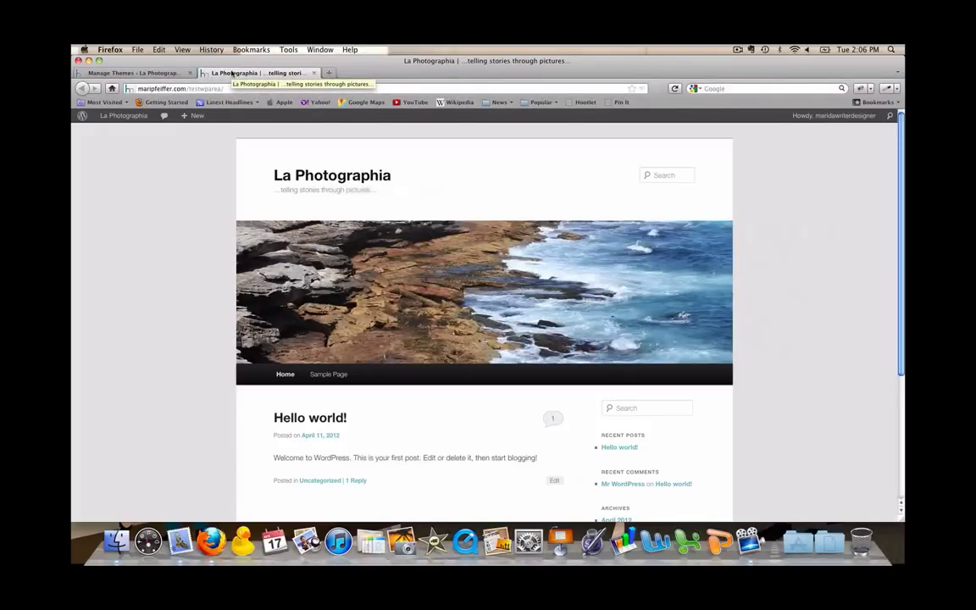
# Return to Manage Themes and scroll down to the Twentyeleven Baby theme
pyautogui.click(143, 74)
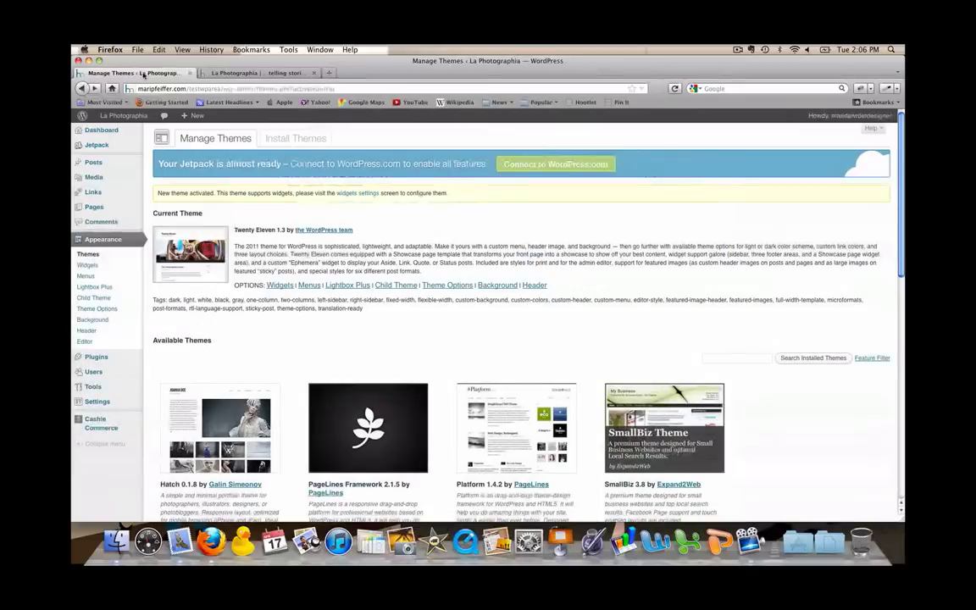
pyautogui.scroll(-3, 286, 314)
pyautogui.scroll(-6, 288, 316)
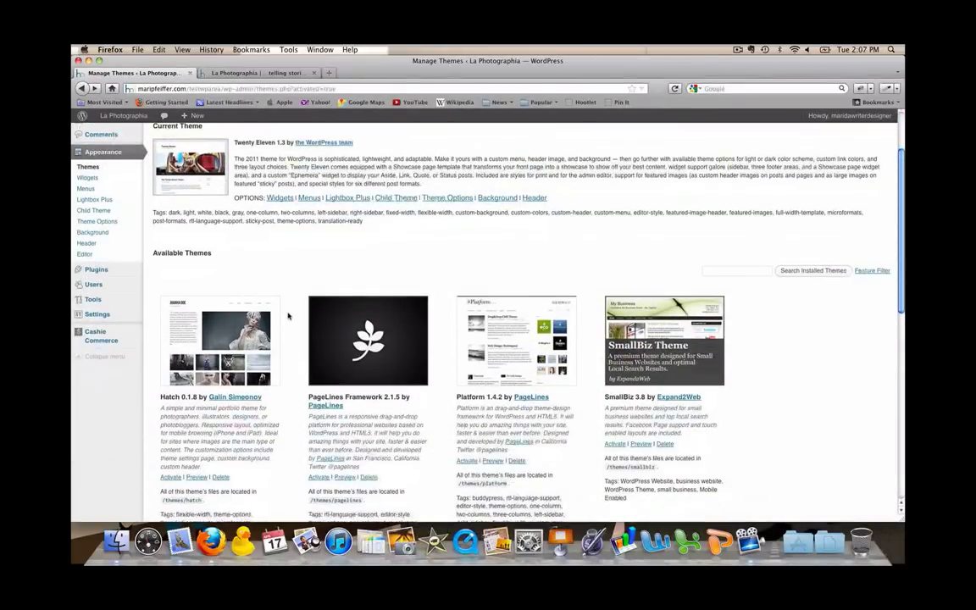
pyautogui.scroll(-3, 288, 316)
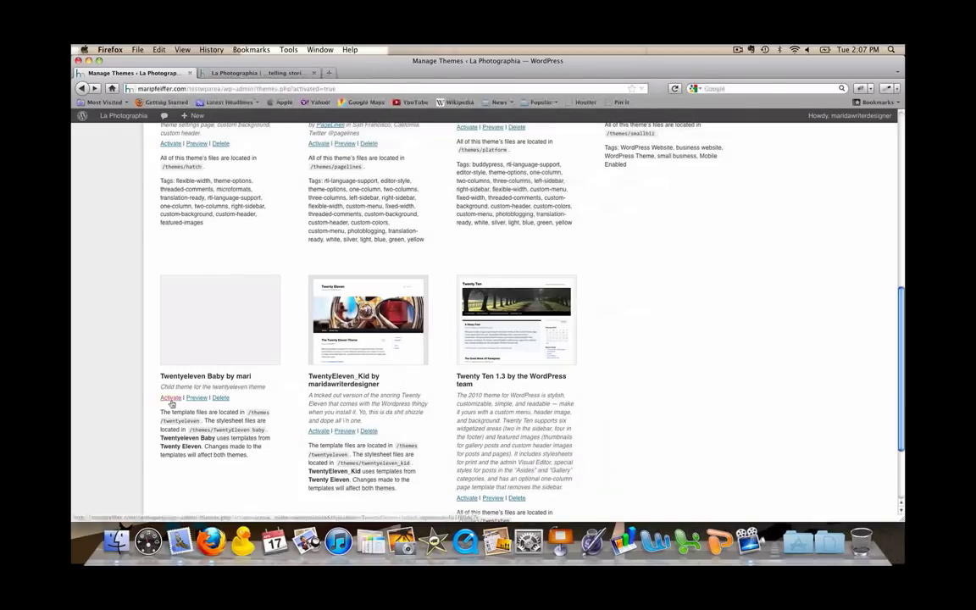
# Activate Twentyeleven Baby and open the site's front page in another new tab
pyautogui.click(170, 398)
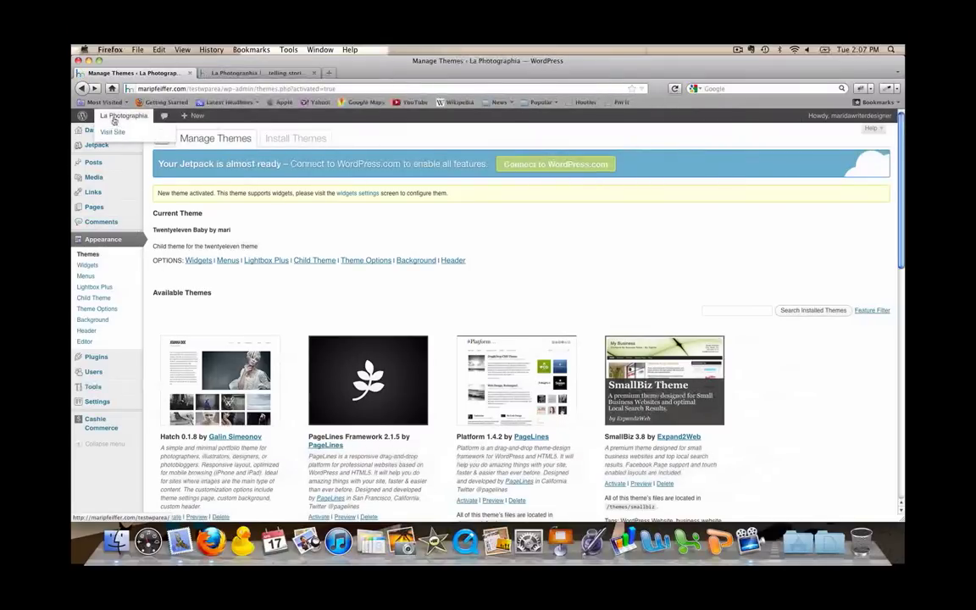
pyautogui.rightClick(122, 132)
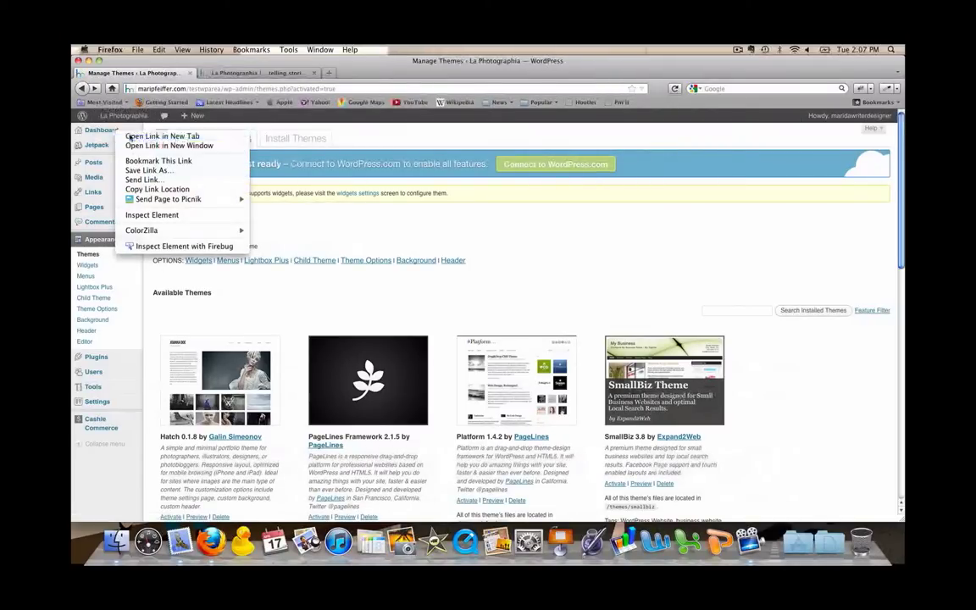
pyautogui.click(128, 135)
pyautogui.click(255, 73)
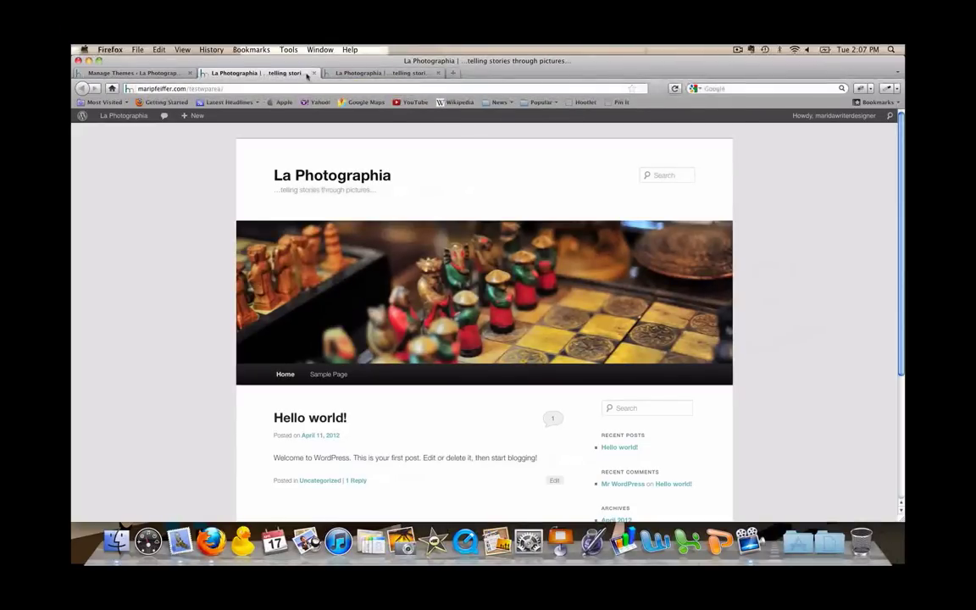
# Compare the two front page tabs, then return to Manage Themes
pyautogui.click(378, 75)
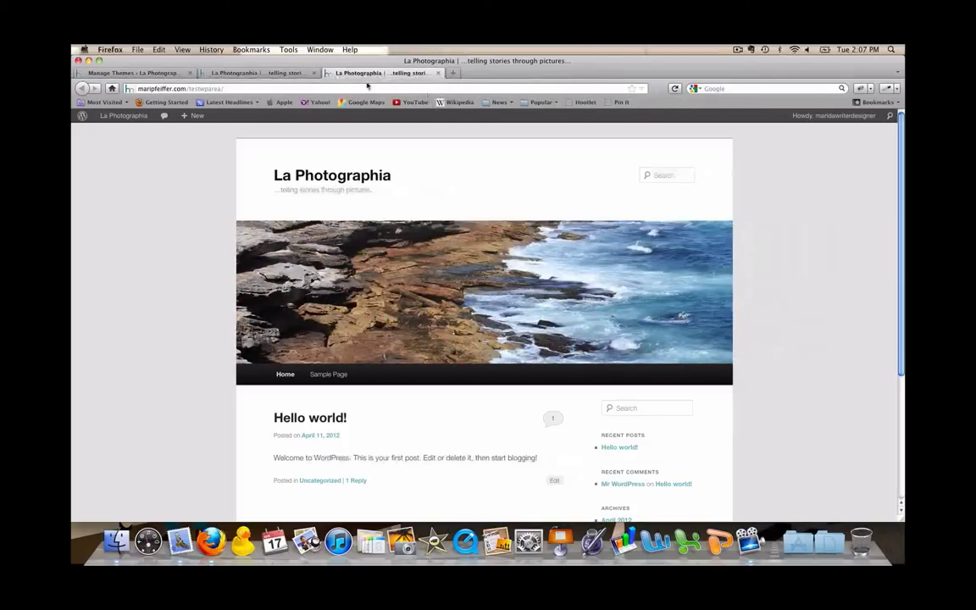
pyautogui.click(261, 72)
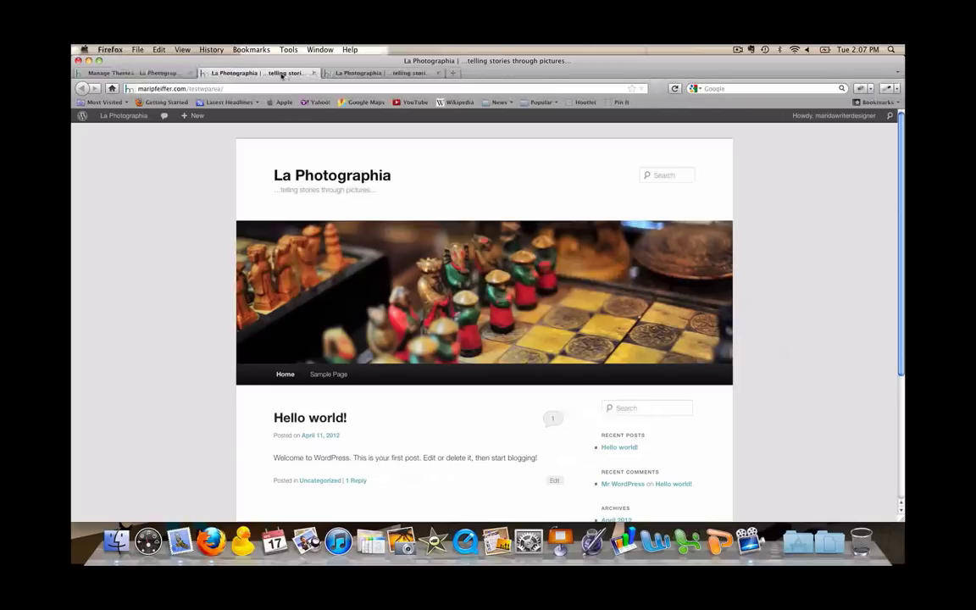
pyautogui.click(363, 74)
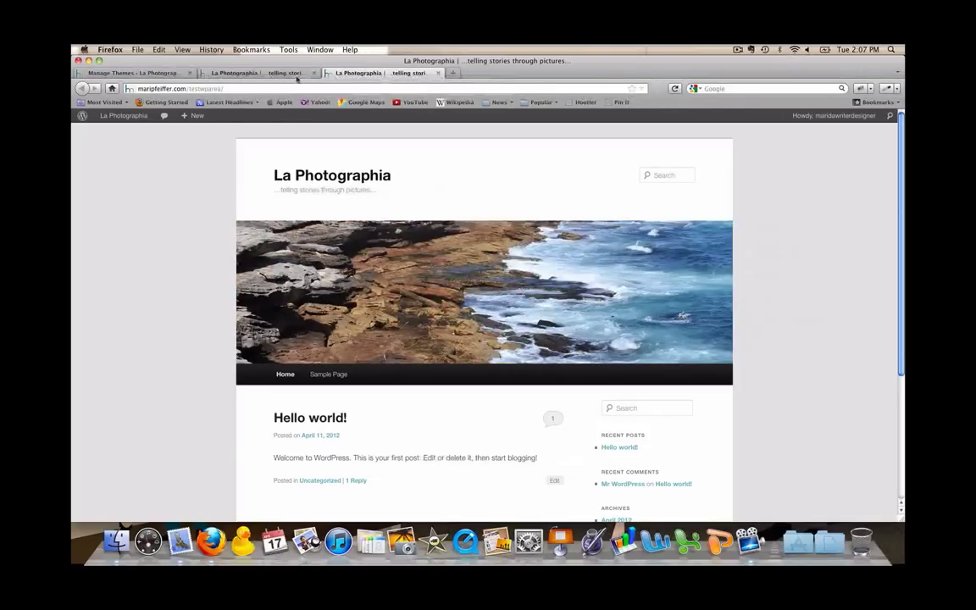
pyautogui.click(259, 72)
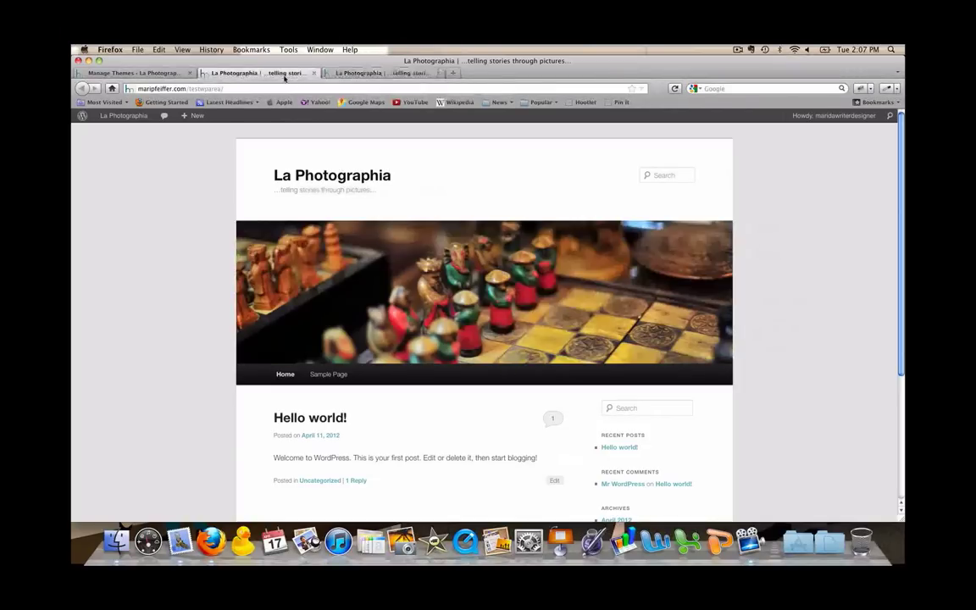
pyautogui.click(151, 74)
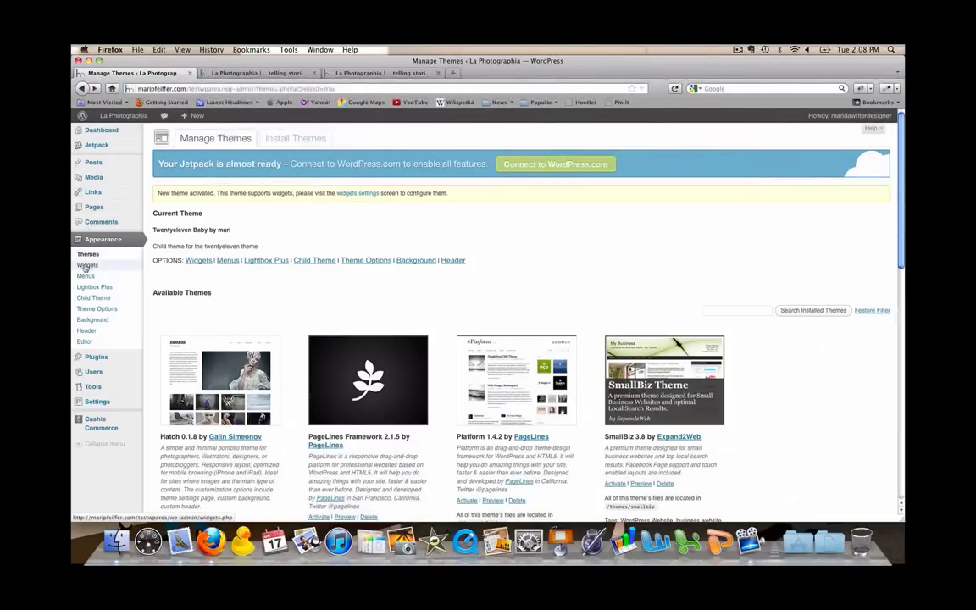
# Open Appearance > Editor and focus the Twentyeleven Baby style.css text area
pyautogui.click(85, 342)
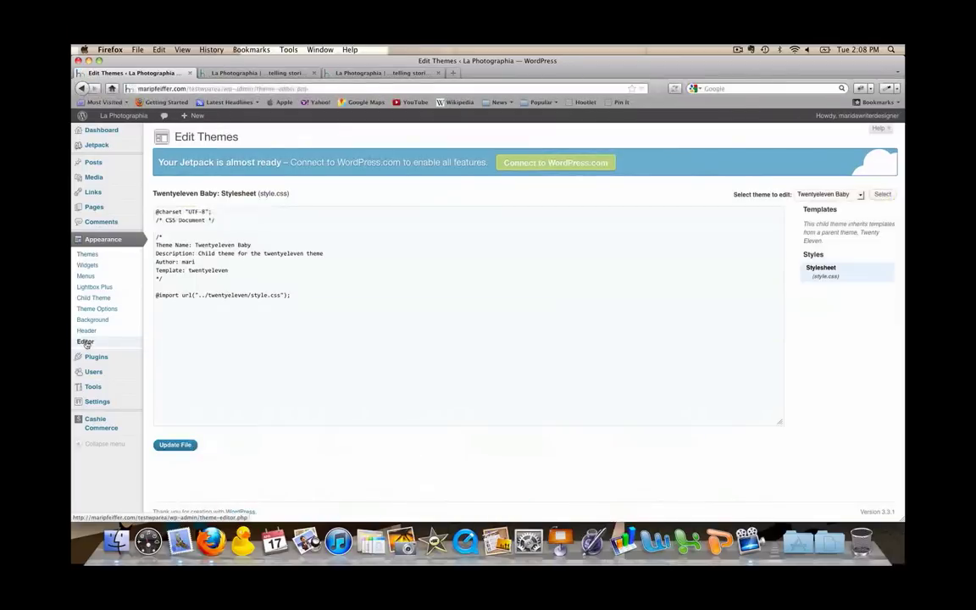
pyautogui.click(244, 325)
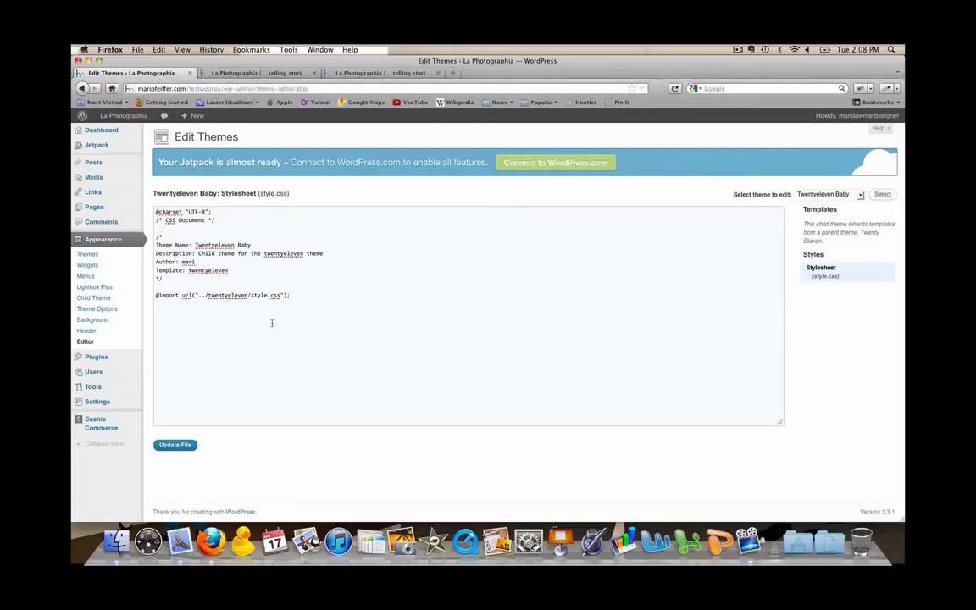